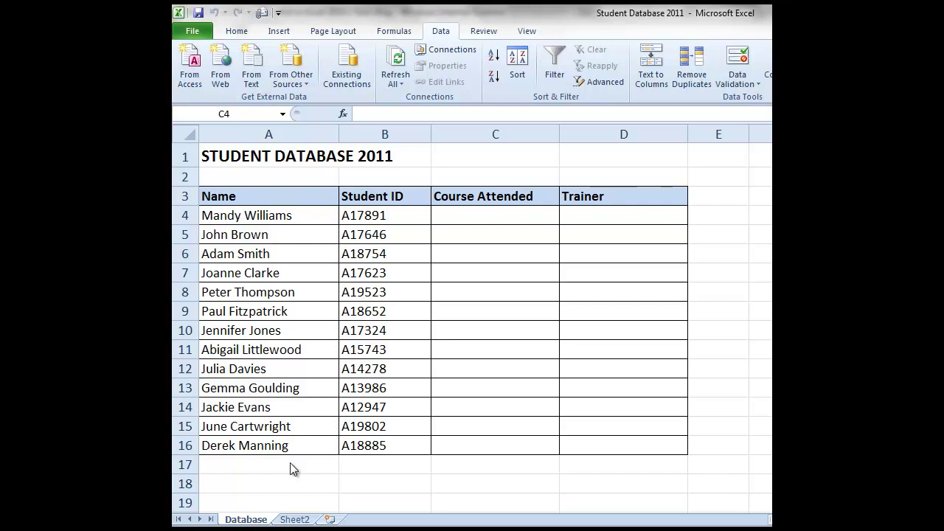
Step: Select the Course Attended cells C4:C16 and examine the course and trainer lists on Sheet2
key(shift+Down)
key(shift+Down)
key(shift+Down)
key(shift+Down)
key(shift+Down)
key(shift+Down)
key(shift+Down)
key(shift+Down)
key(shift+Down)
key(shift+Down)
key(shift+Down)
key(shift+Down)
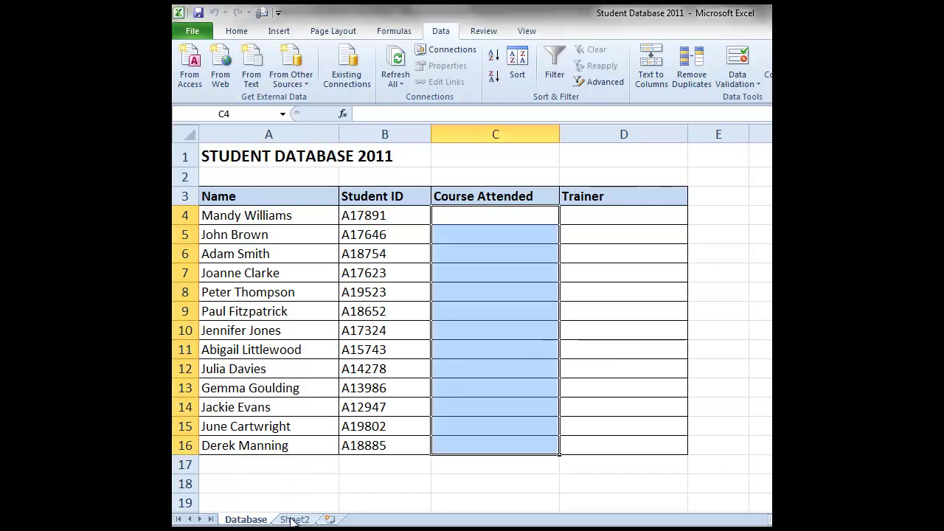
click(293, 520)
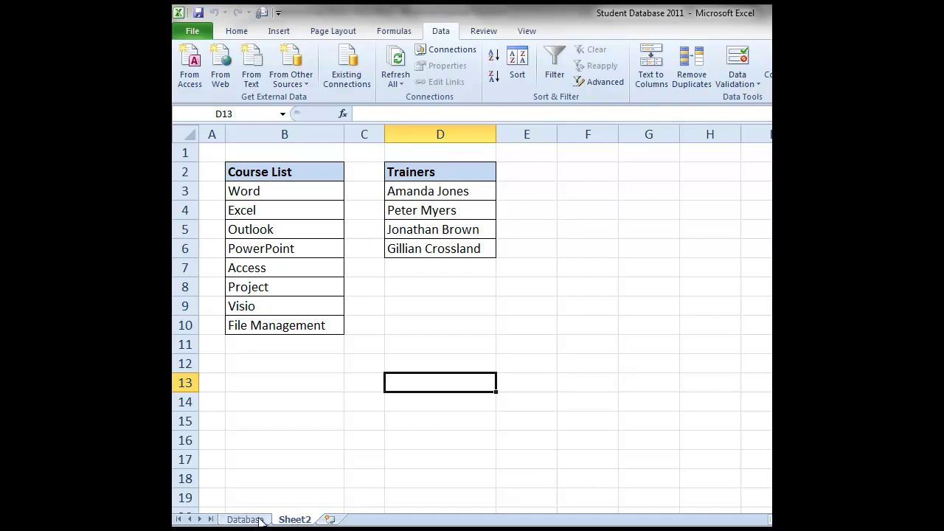
click(260, 520)
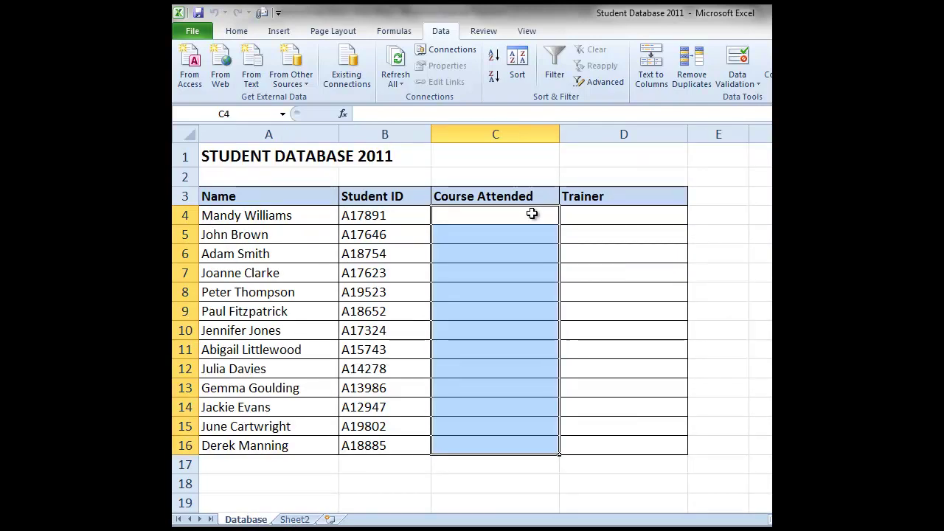
Step: Start a data validation rule on the Course Attended cells C4:C16 that allows a List
drag(531, 214, 513, 441)
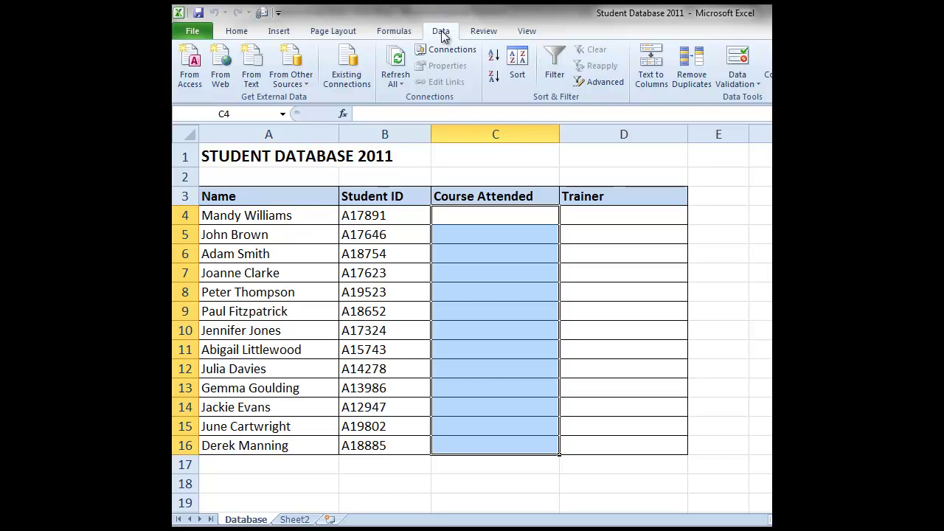
click(737, 59)
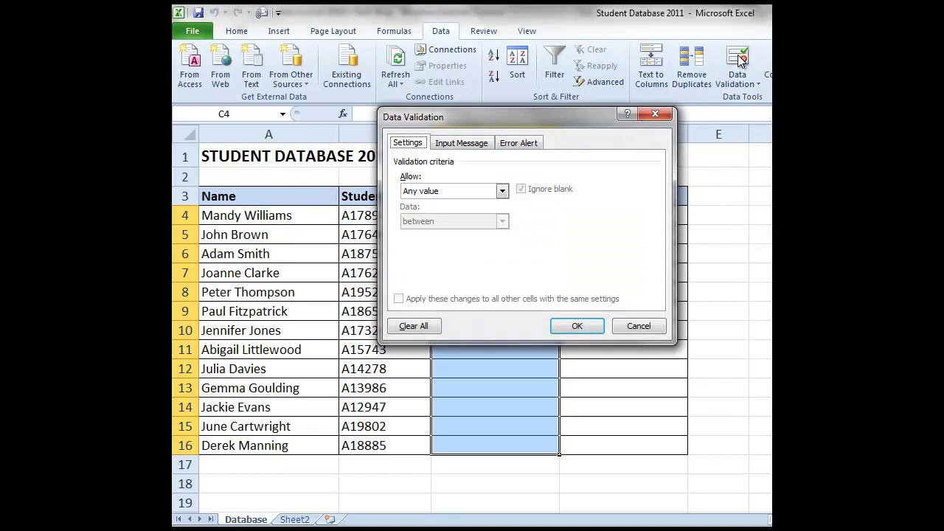
click(505, 189)
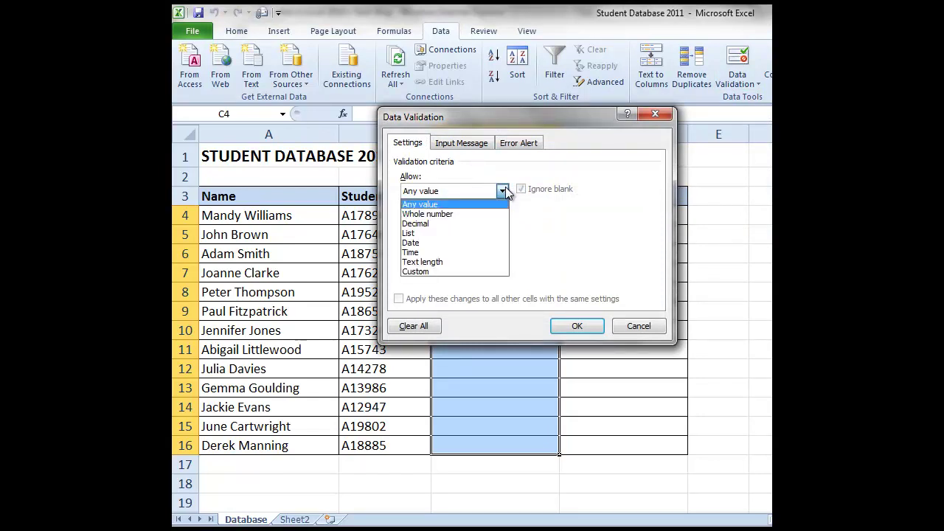
click(476, 233)
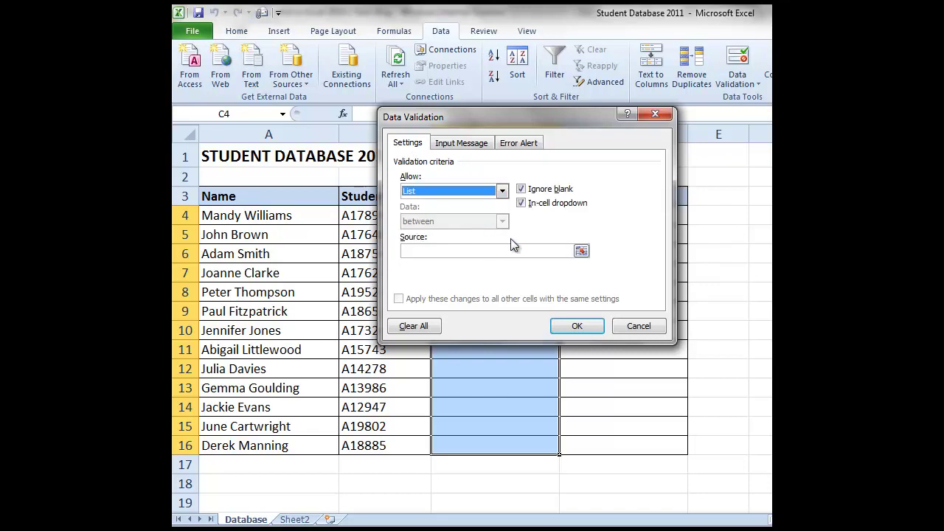
Step: Set the course validation's source to the Course List entries, =Sheet2!$B$3:$B$10, and apply the rule
click(582, 251)
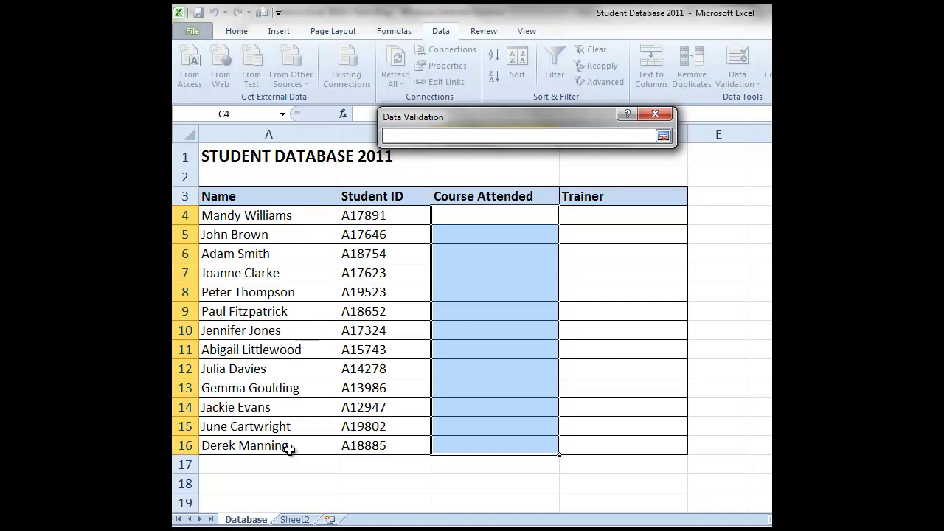
click(295, 519)
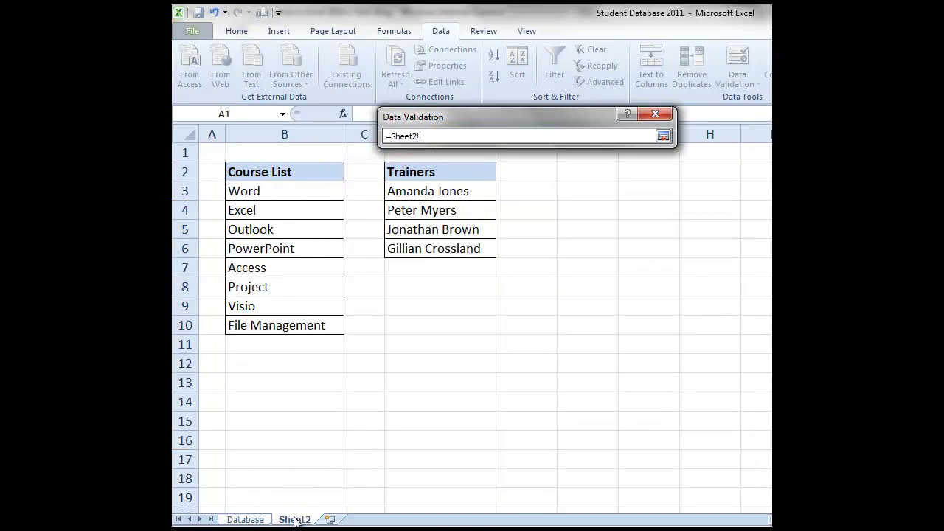
drag(290, 192, 285, 318)
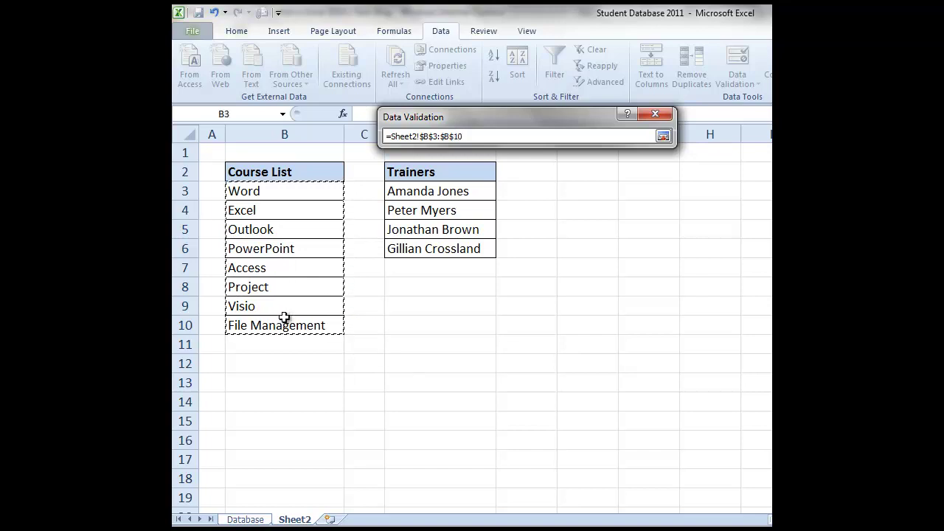
click(662, 136)
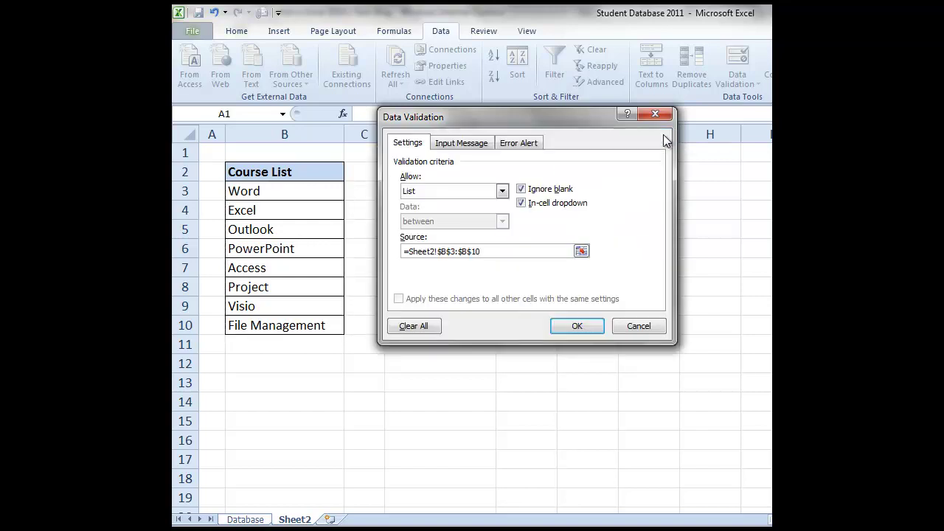
click(577, 325)
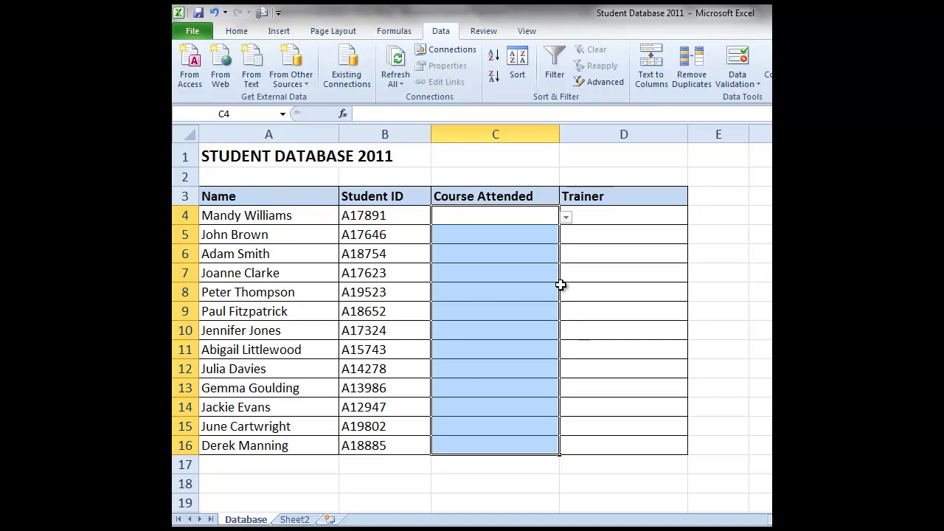
Step: Test the Course Attended dropdowns by choosing PowerPoint in C4 and Project in C5
click(522, 234)
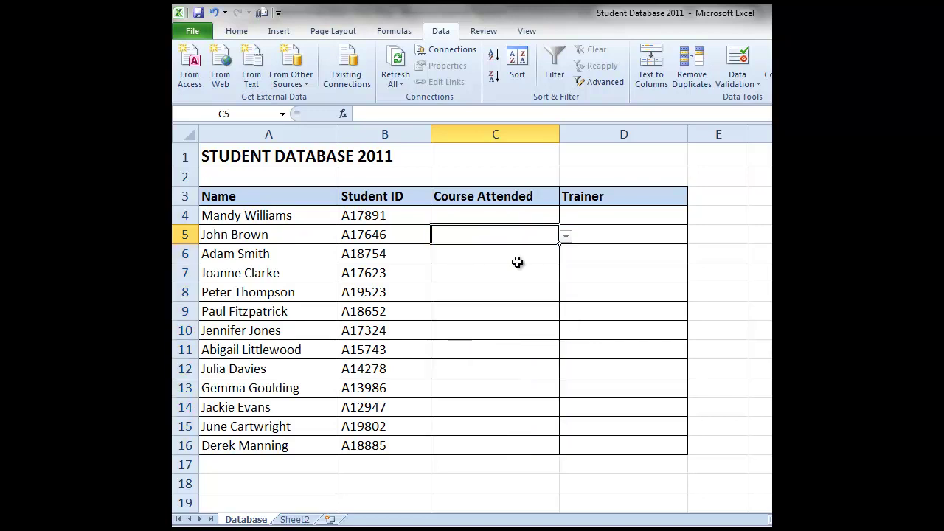
click(516, 258)
click(520, 300)
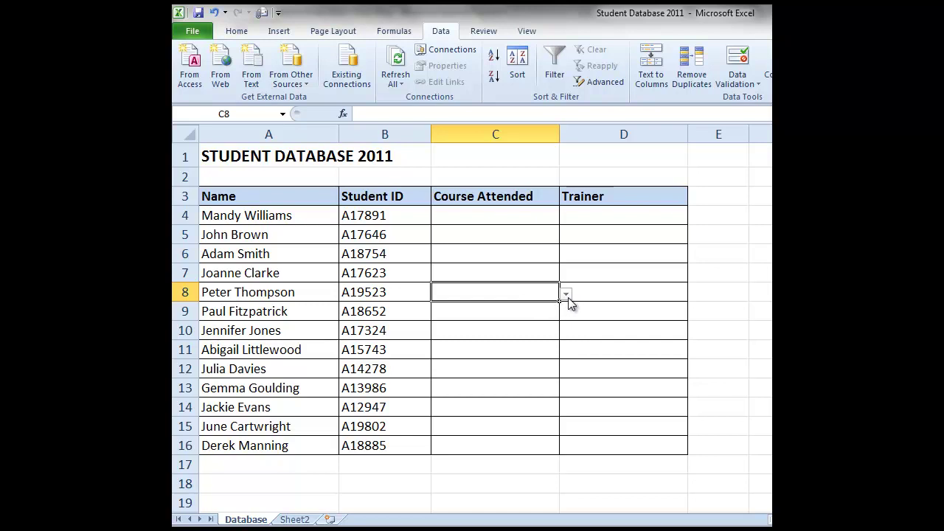
click(499, 213)
click(566, 218)
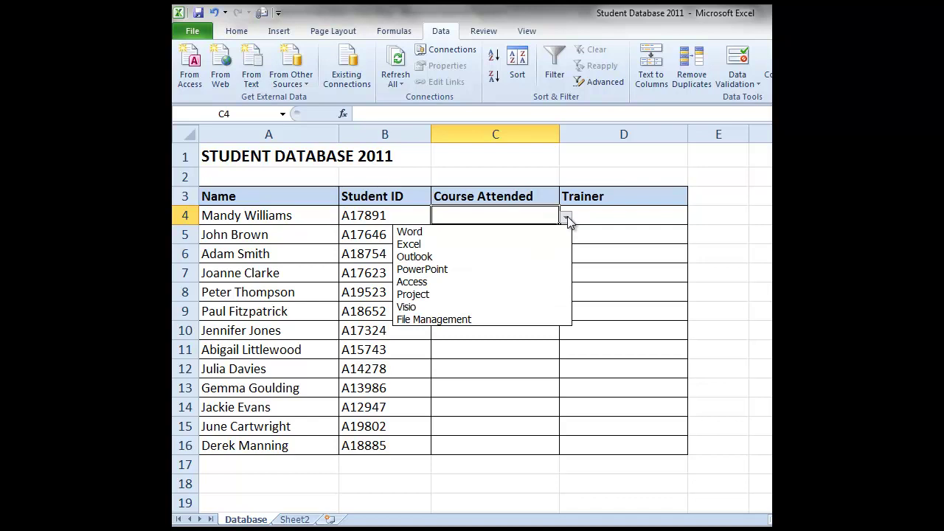
click(512, 270)
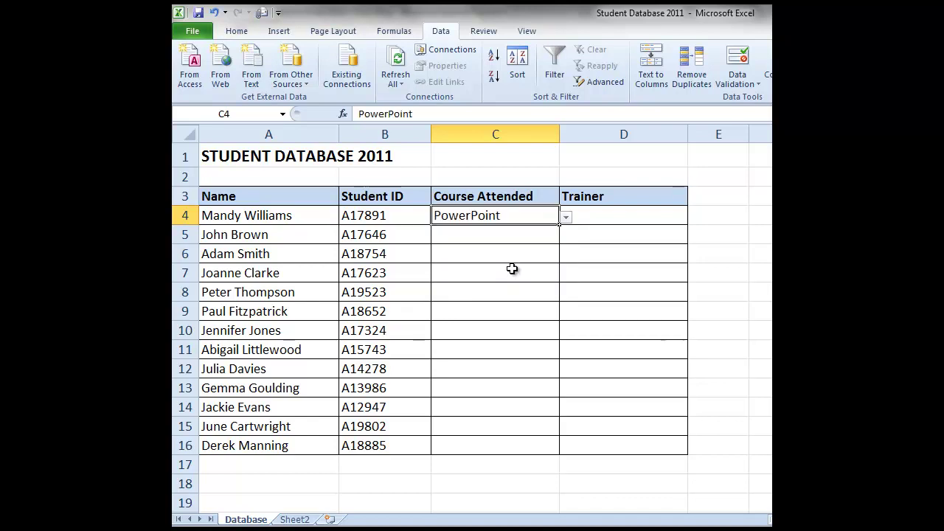
click(531, 237)
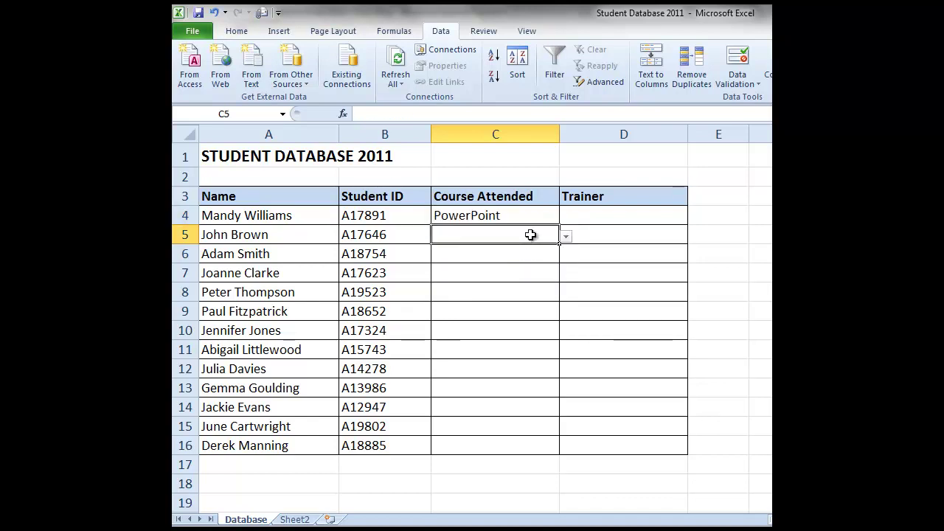
click(567, 237)
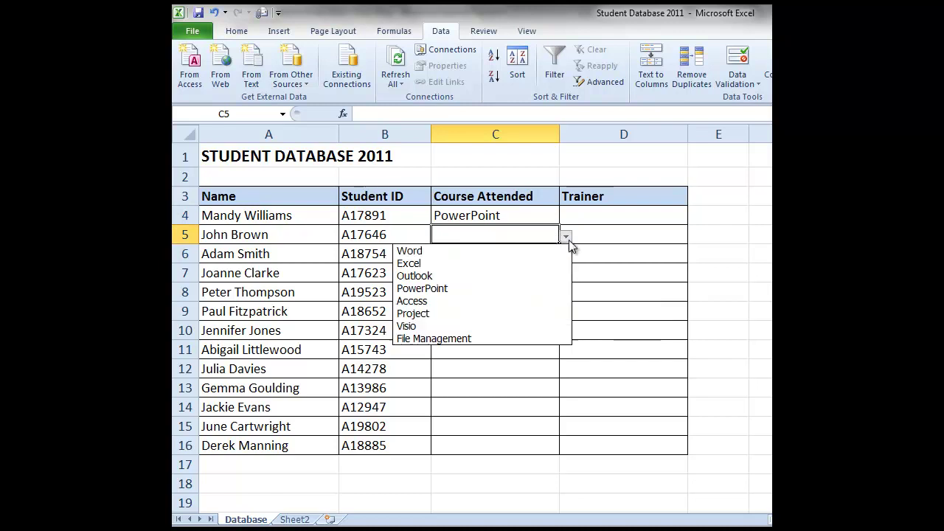
click(518, 312)
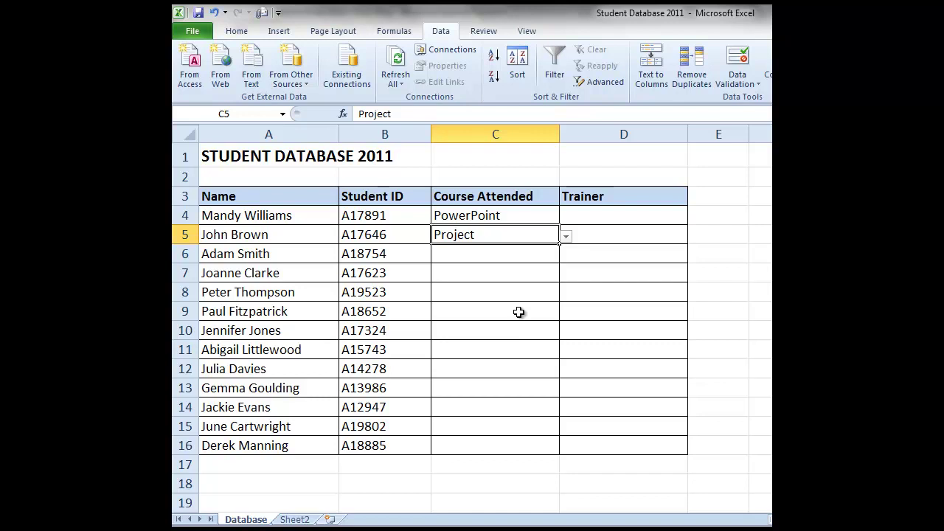
Step: Start a data validation rule on the Trainer cells D4:D16 that allows a List
click(641, 218)
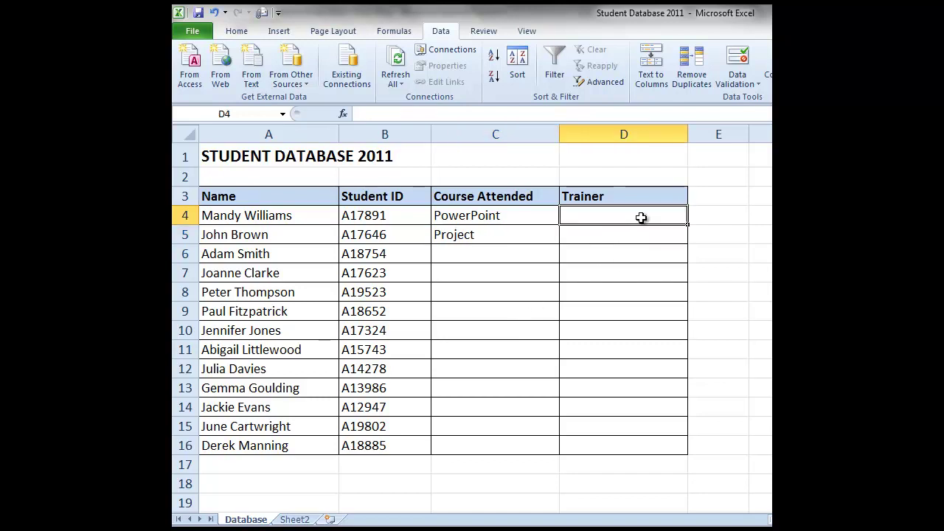
drag(641, 217, 619, 443)
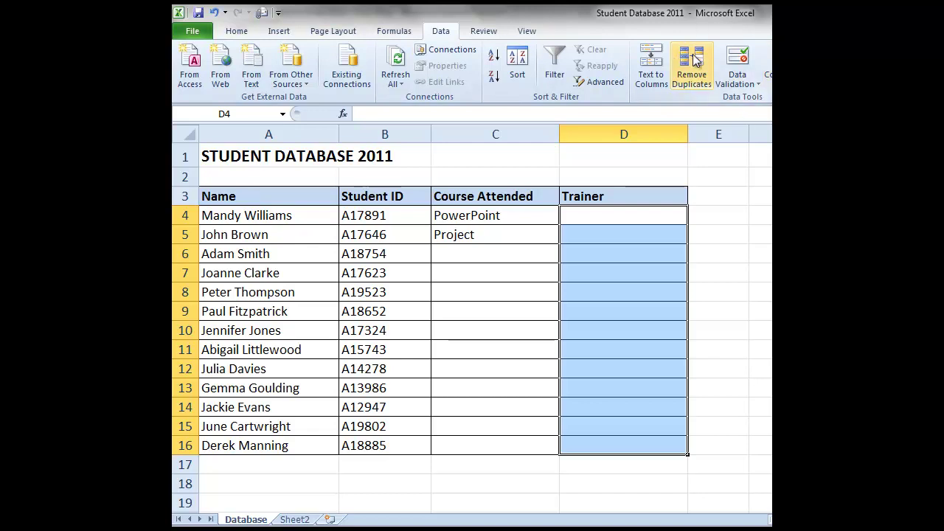
click(728, 59)
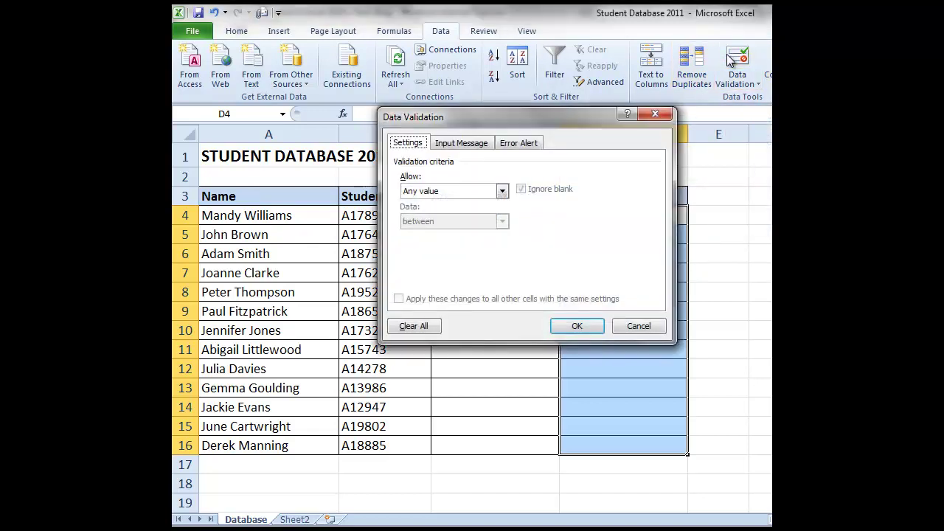
click(501, 191)
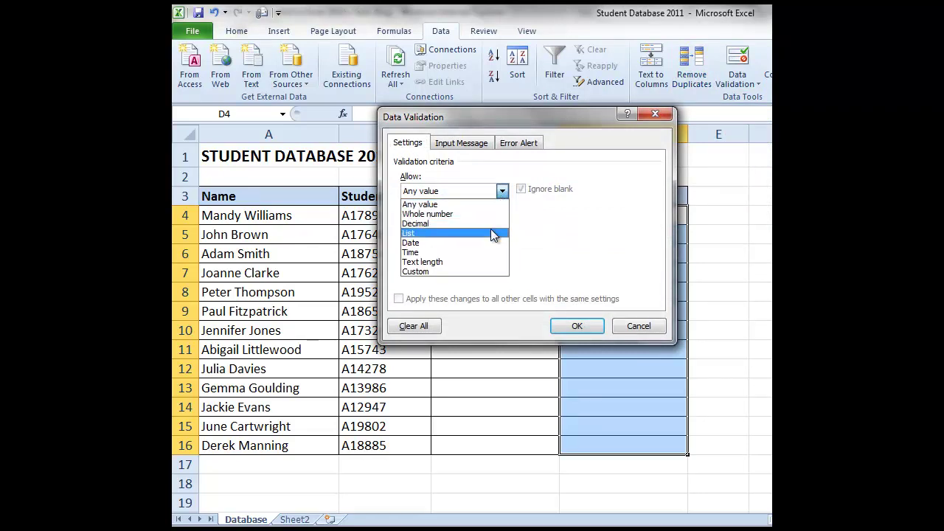
click(493, 235)
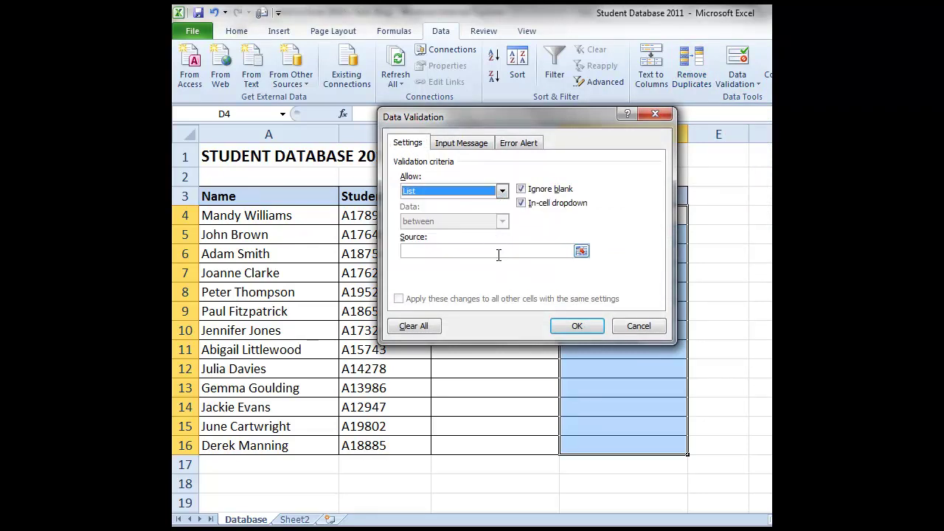
Step: Set the trainer validation's source to the Trainers entries, =Sheet2!$D$3:$D$6, and apply the rule
click(498, 251)
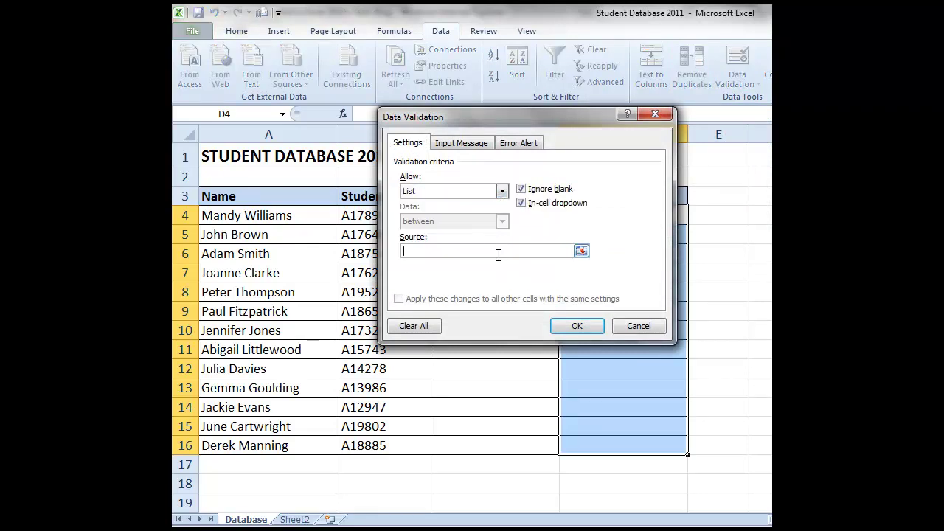
click(580, 250)
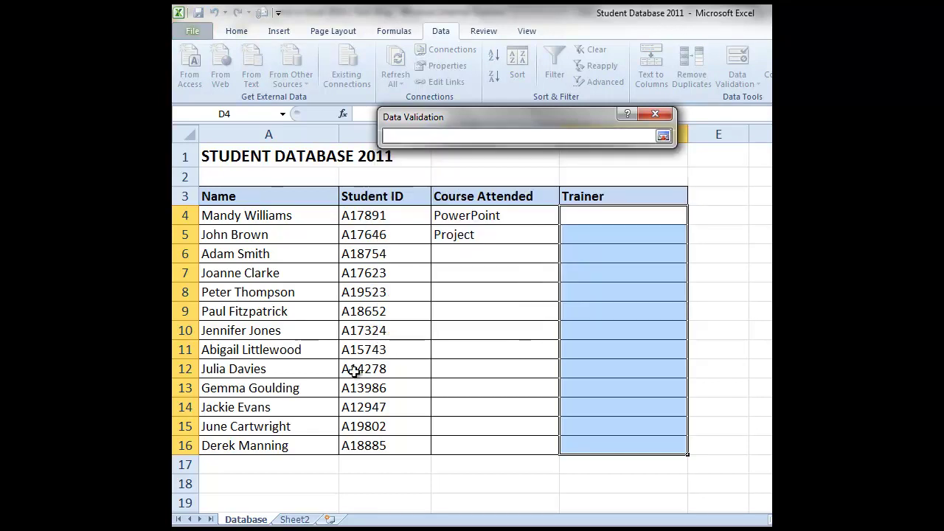
click(296, 521)
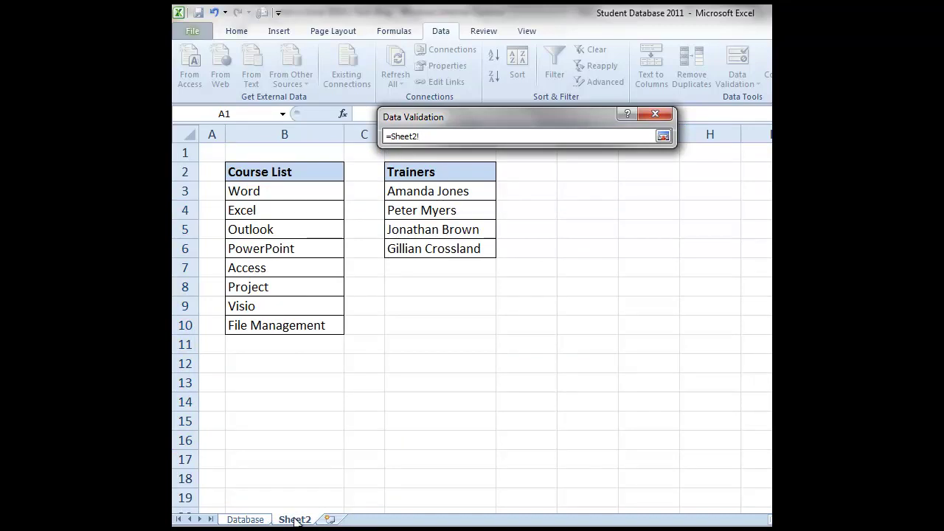
click(469, 192)
drag(470, 192, 465, 246)
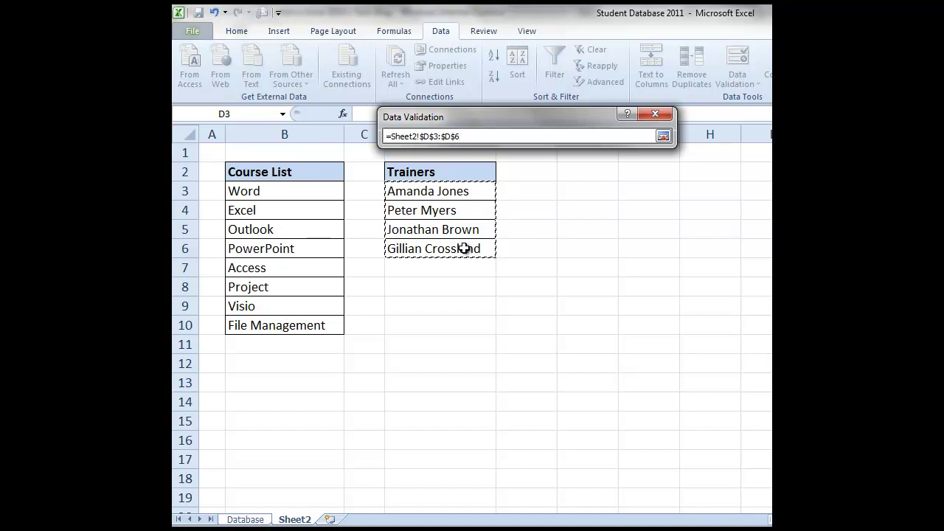
click(663, 136)
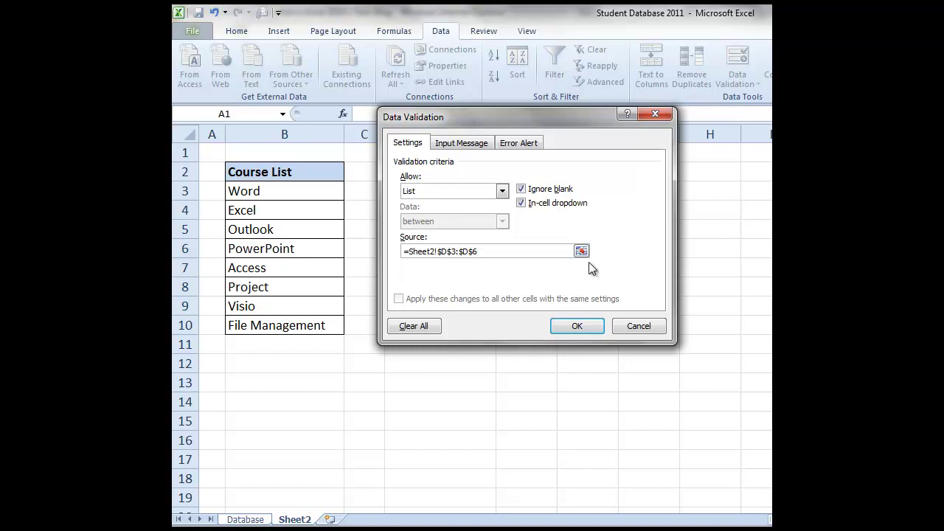
click(576, 327)
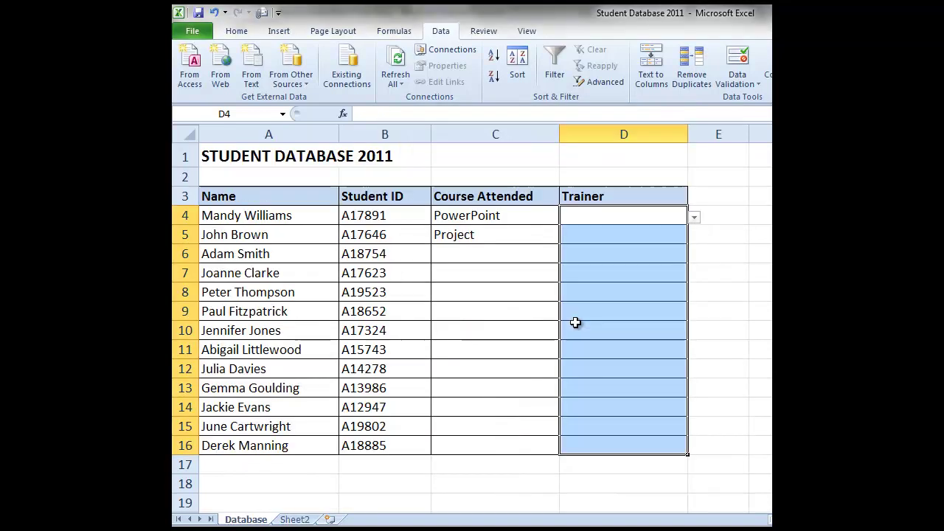
Step: Test the Trainer dropdowns by choosing the third listed trainer in D4 and the fourth in D5
click(625, 235)
click(620, 298)
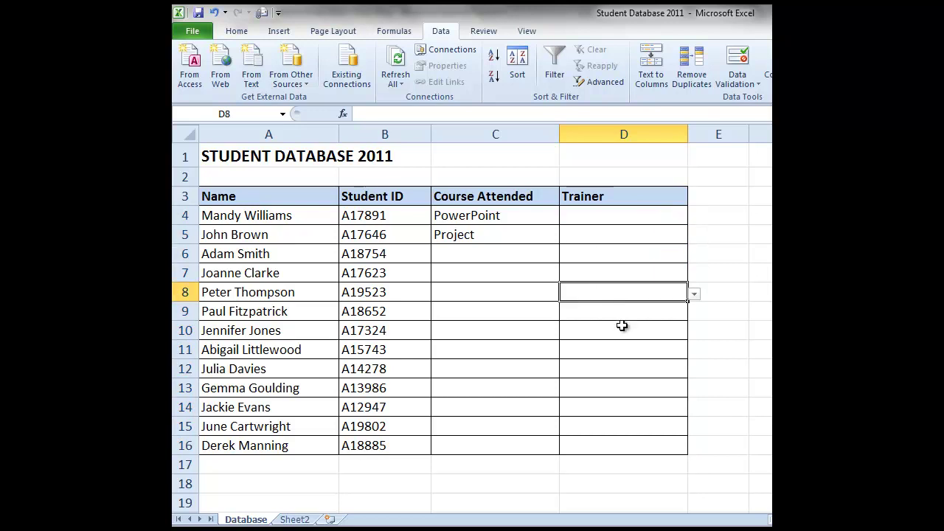
click(621, 325)
click(624, 365)
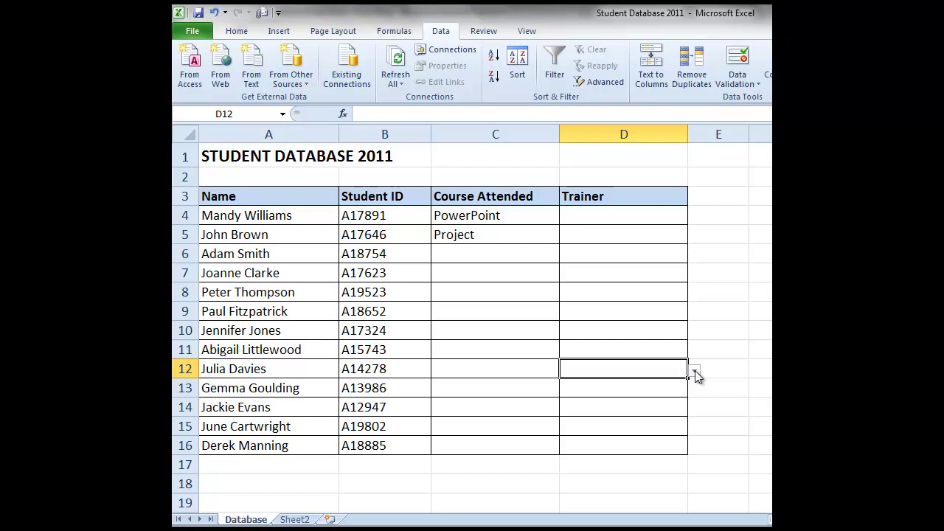
drag(643, 229, 645, 219)
click(644, 217)
click(693, 217)
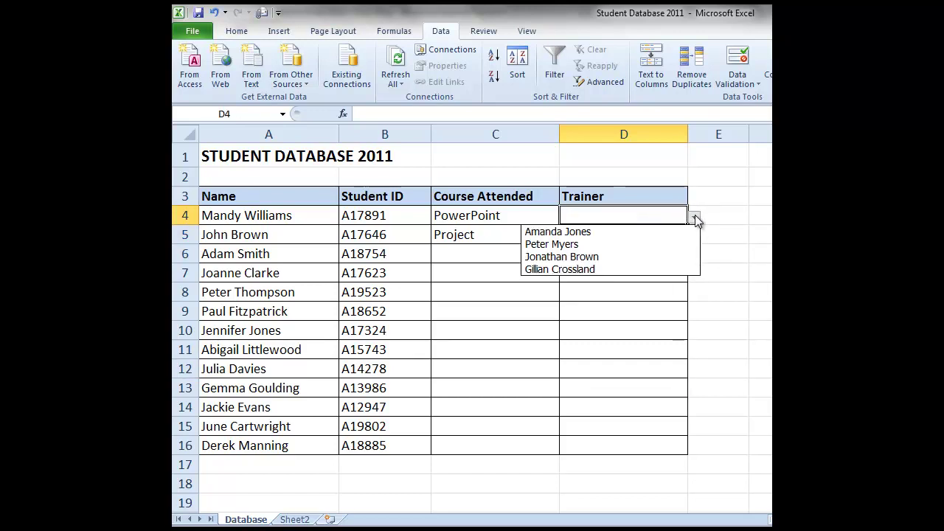
click(660, 255)
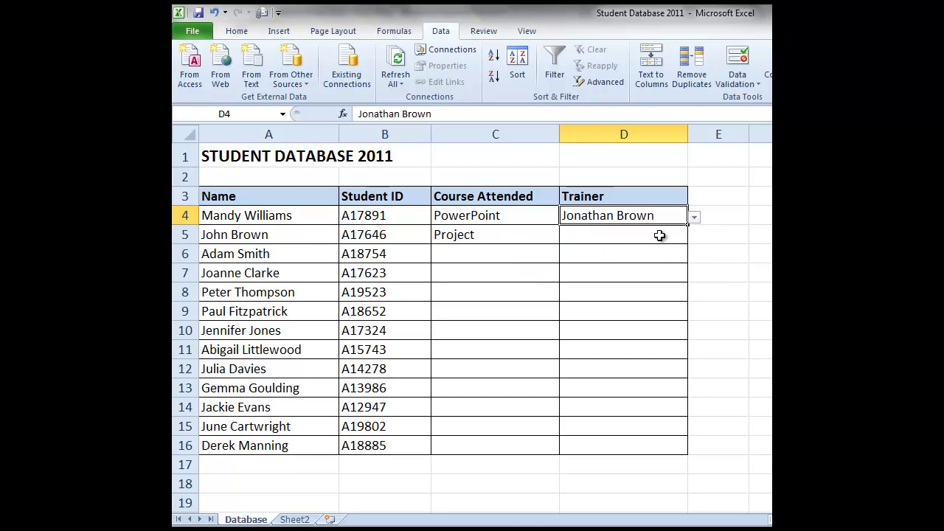
click(659, 236)
click(694, 236)
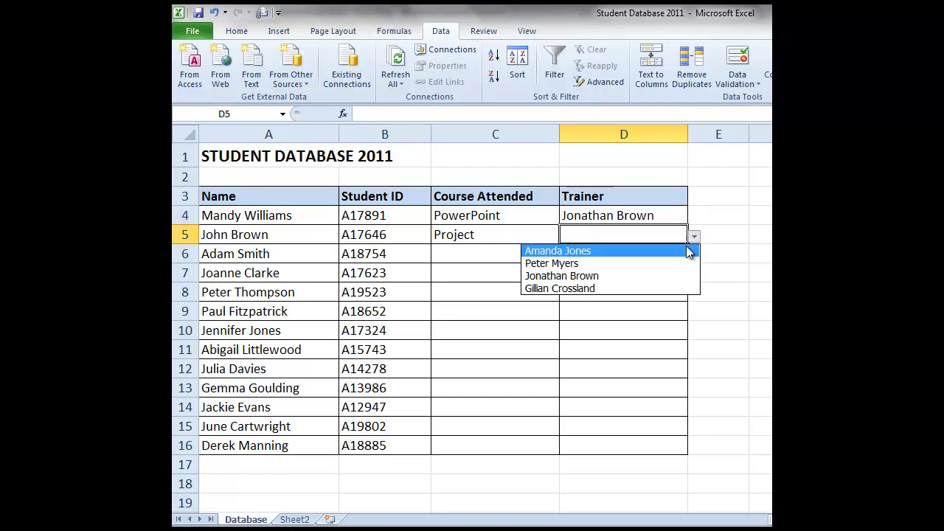
click(665, 288)
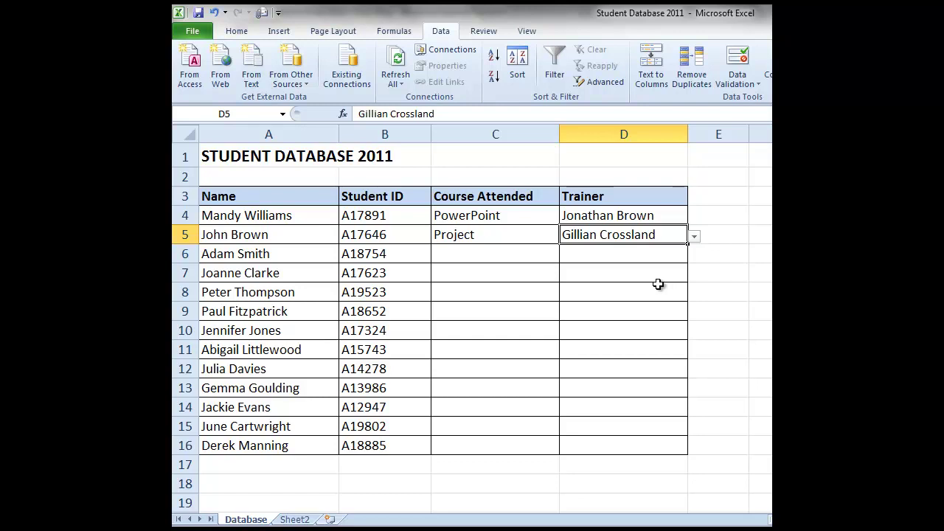
Step: Hide Sheet2, which holds the source lists for the dropdowns
click(295, 519)
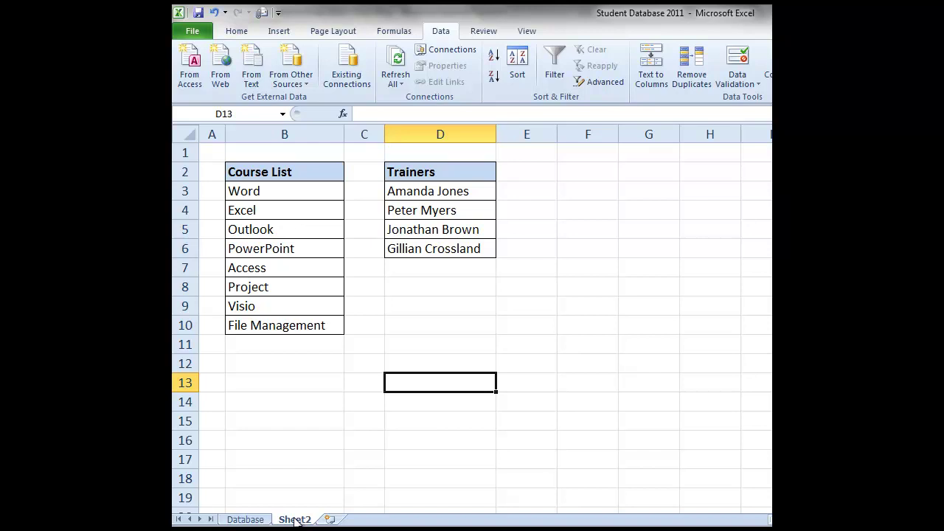
right_click(295, 521)
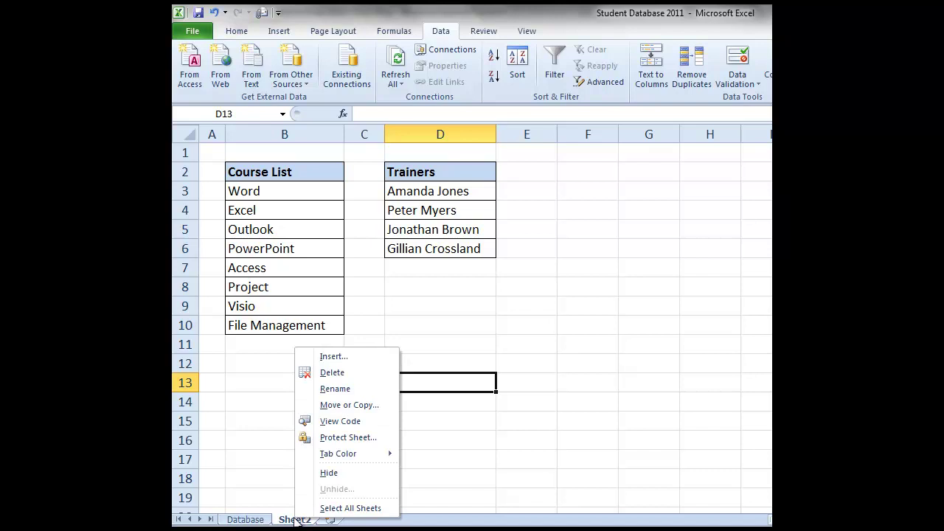
click(333, 475)
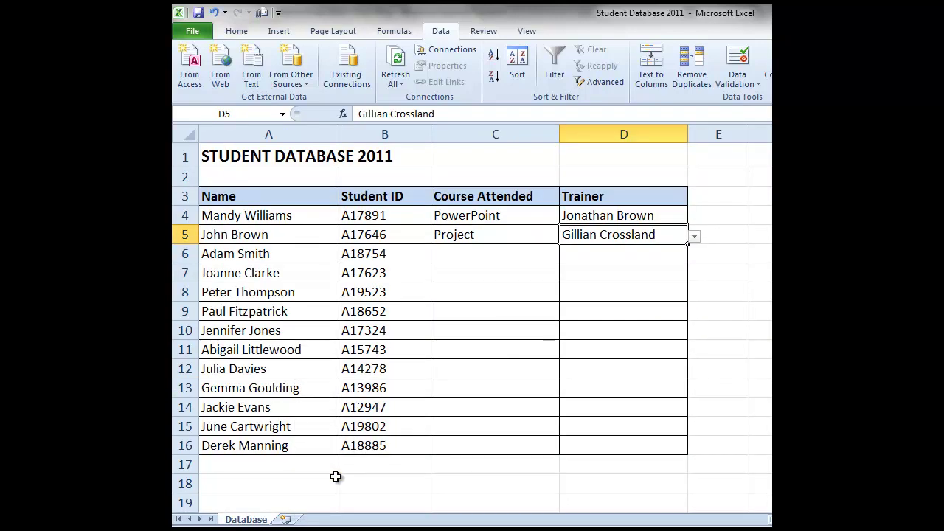